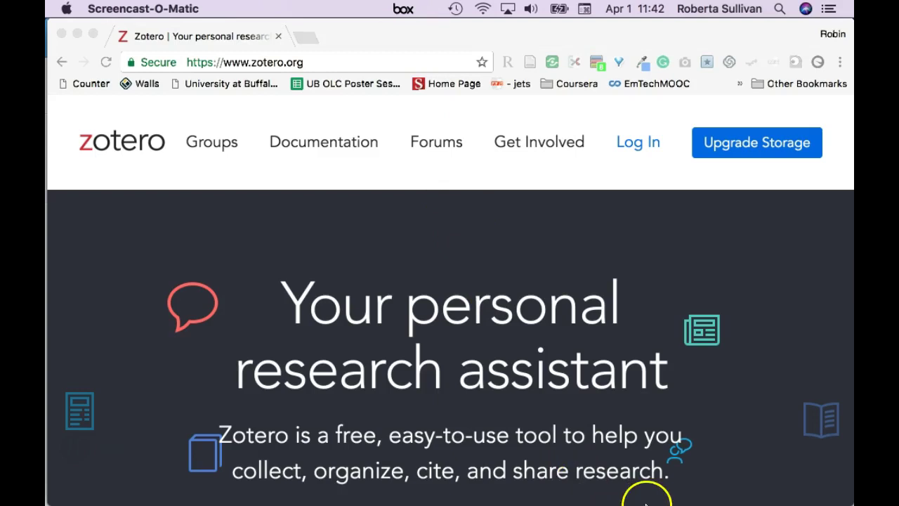
Switch to Zotero and look through the items stored in My Library
mouse_move(655, 500)
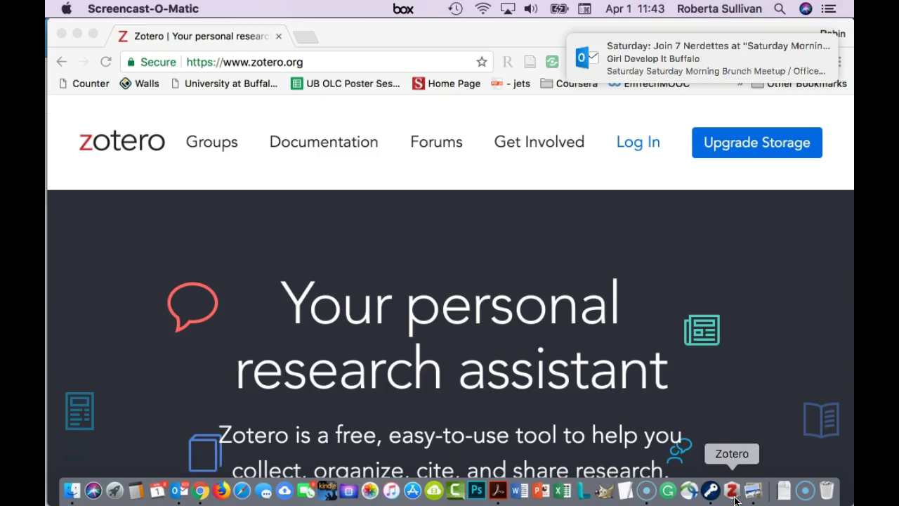
click(735, 497)
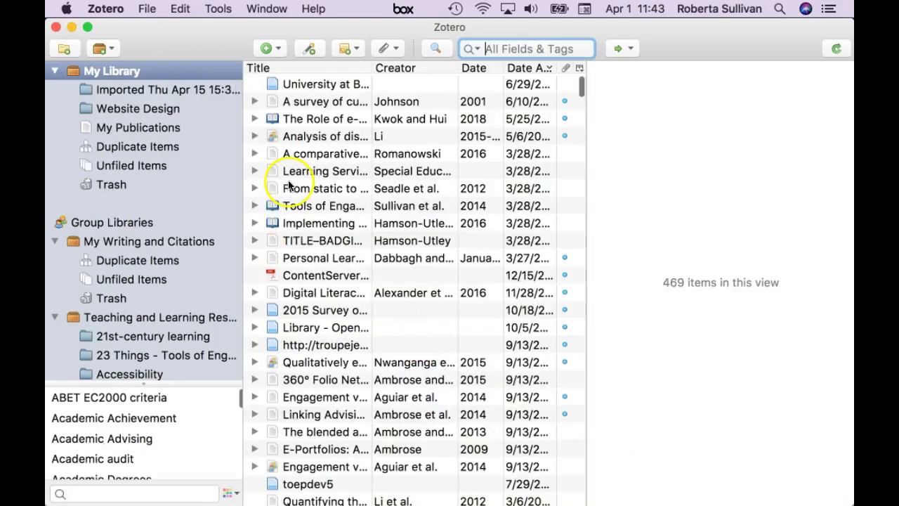
scroll(356, 416, down, 1)
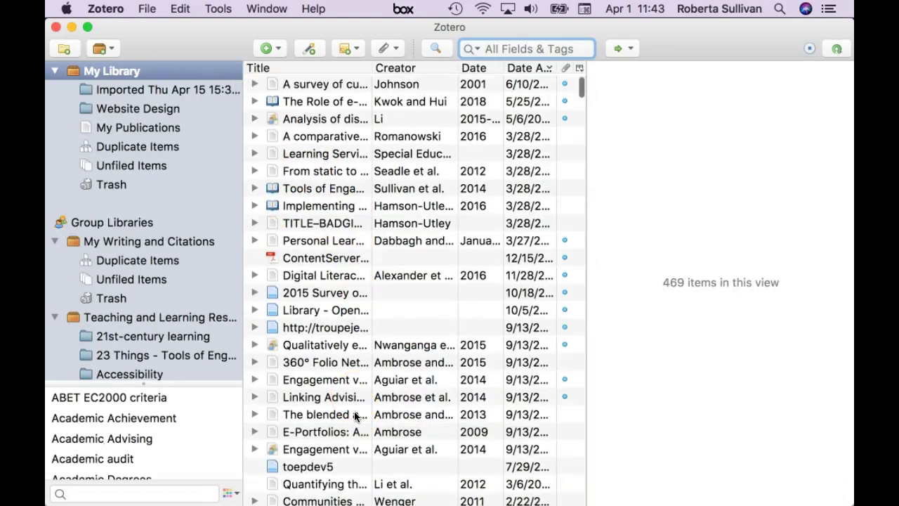
scroll(356, 416, down, 10)
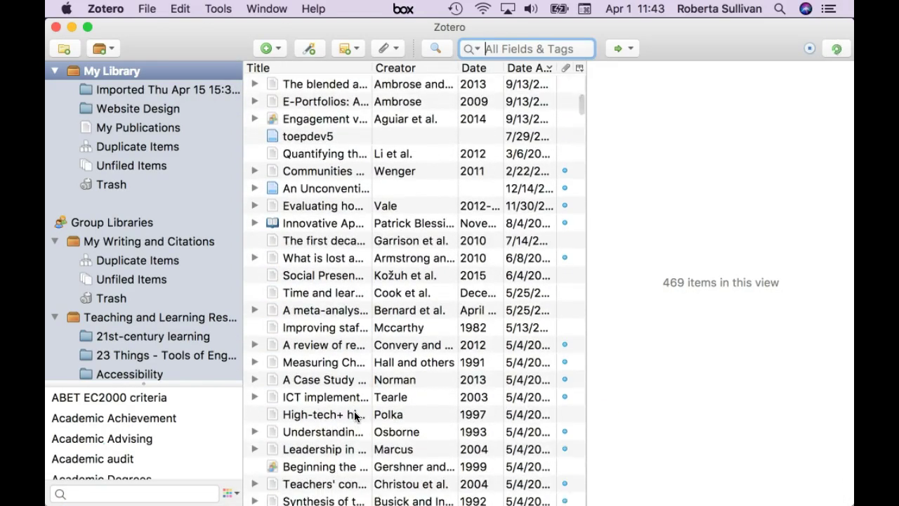
scroll(356, 416, down, 4)
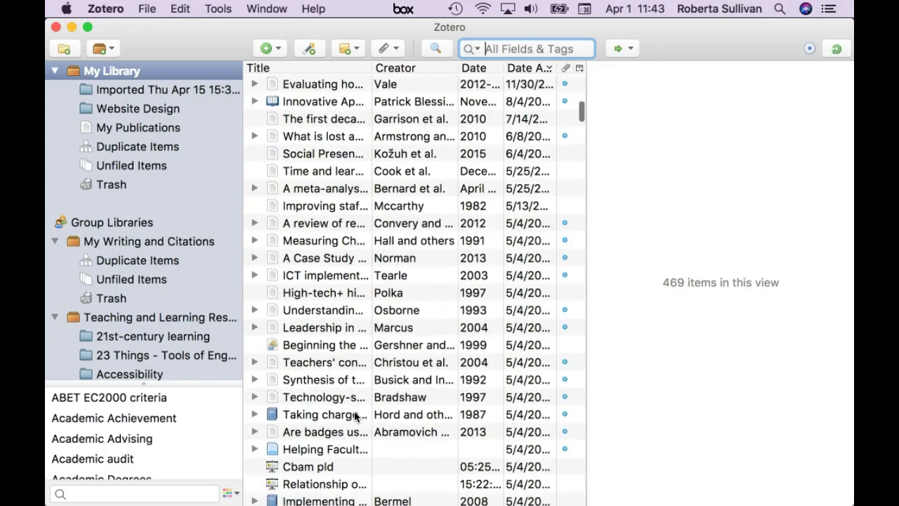
scroll(357, 416, down, 3)
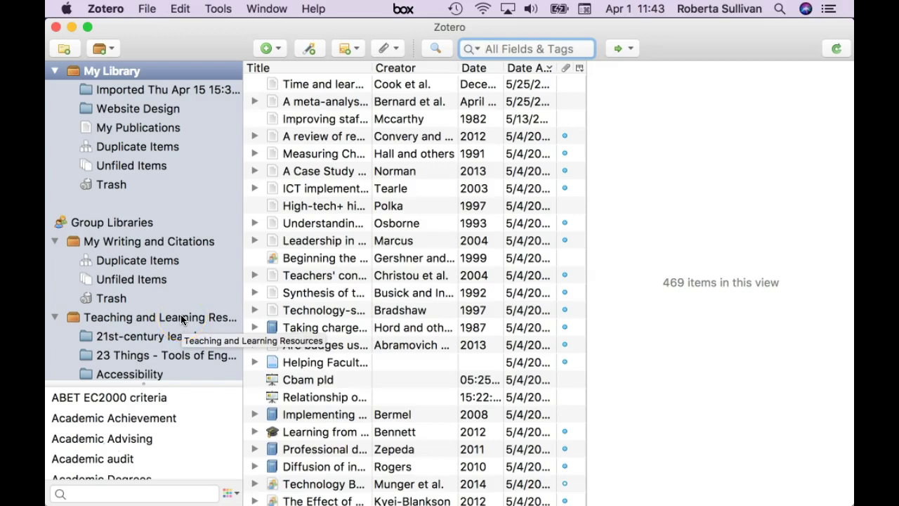
Open the Peer Review collection inside the Teaching and Learning Resources group library
click(182, 319)
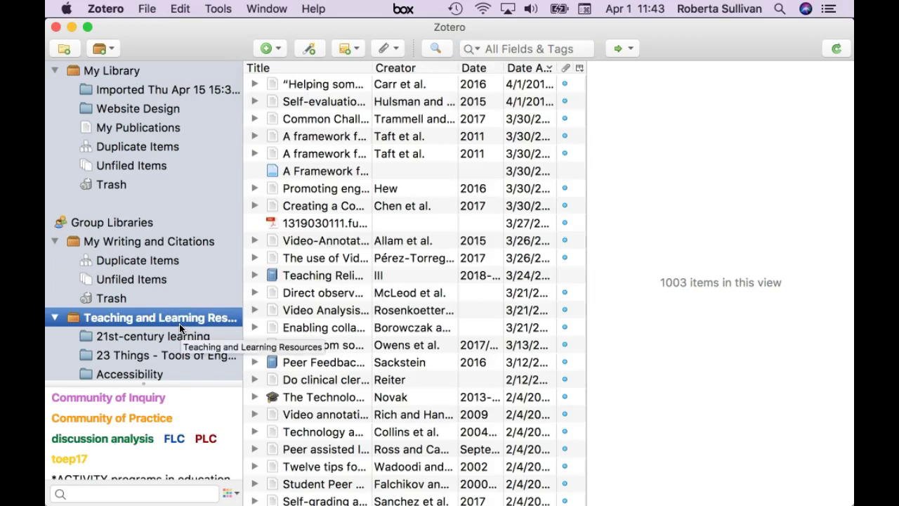
scroll(179, 327, down, 8)
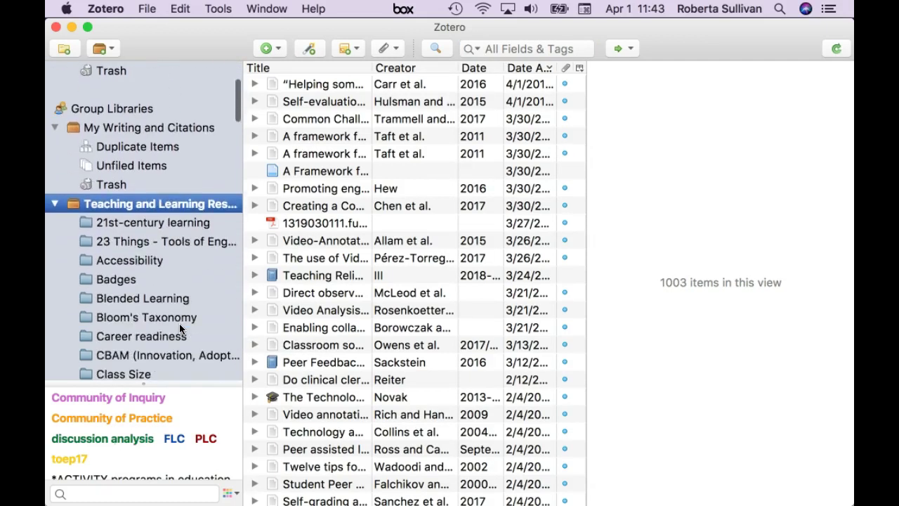
scroll(180, 328, down, 3)
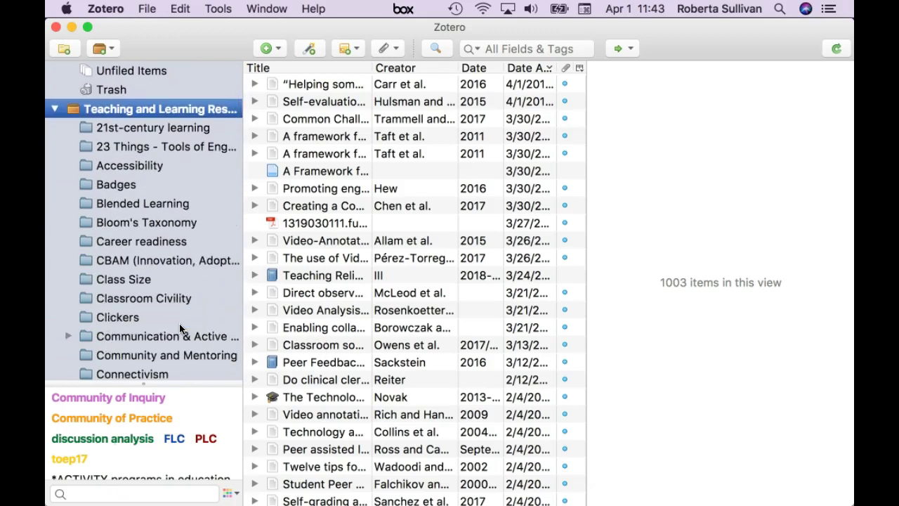
scroll(180, 328, down, 5)
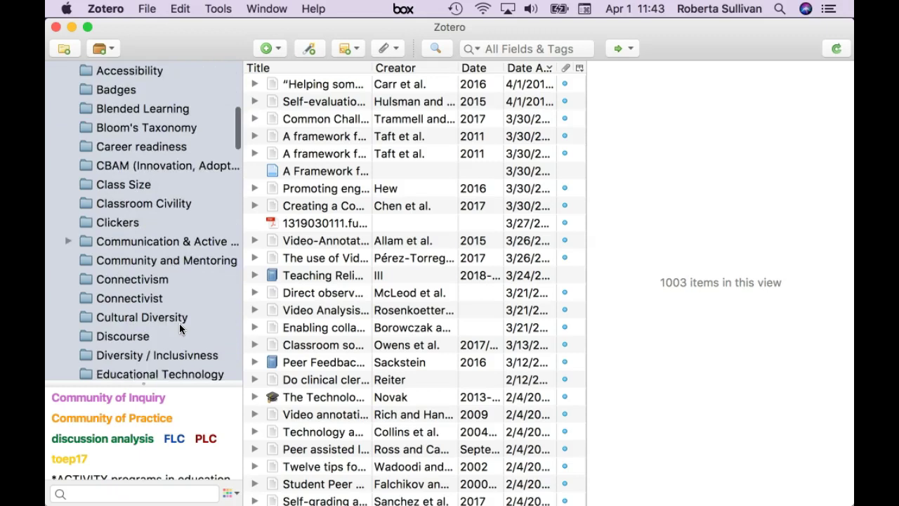
scroll(180, 328, down, 9)
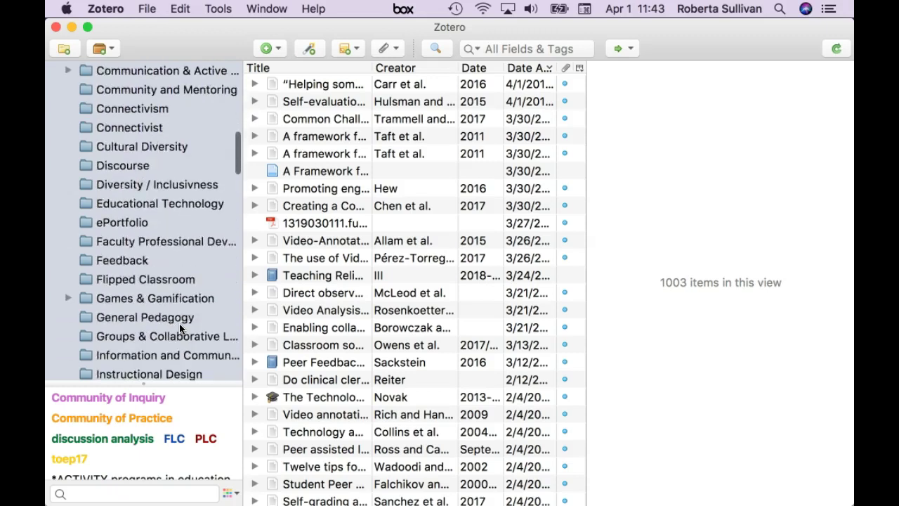
scroll(180, 328, down, 6)
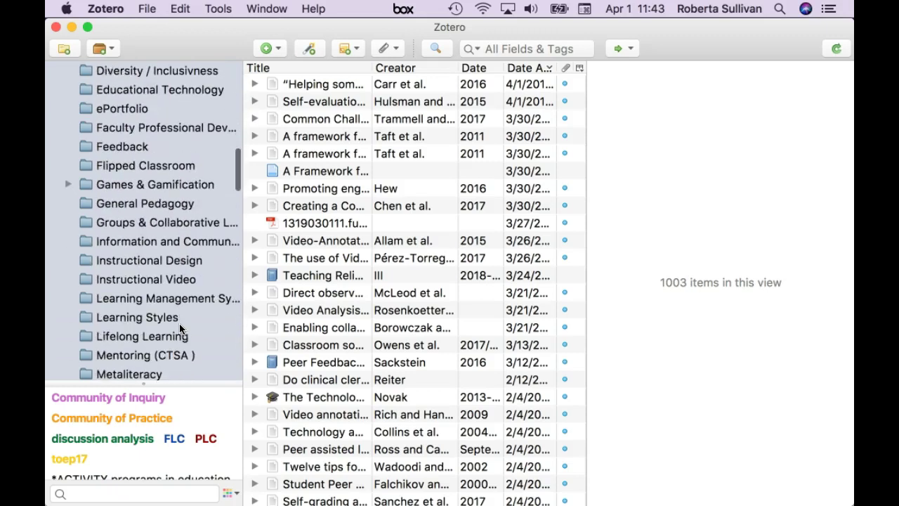
scroll(180, 328, down, 9)
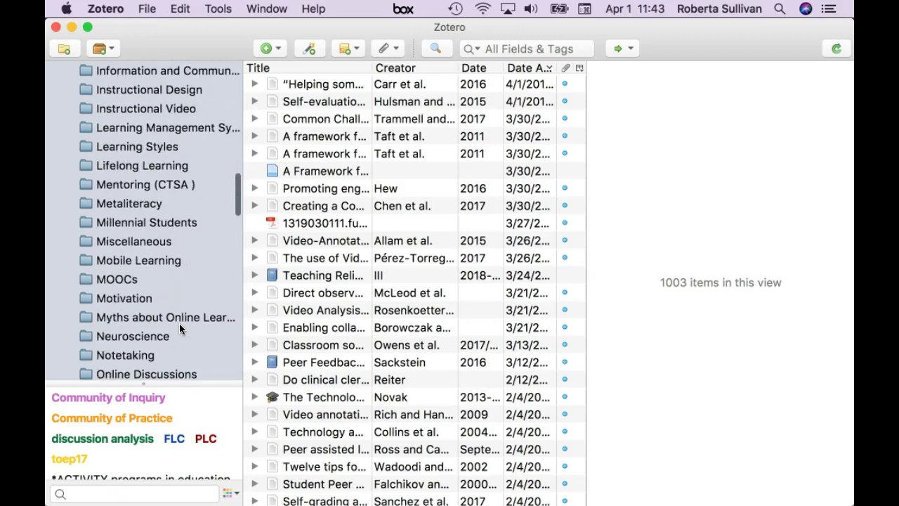
scroll(180, 328, down, 7)
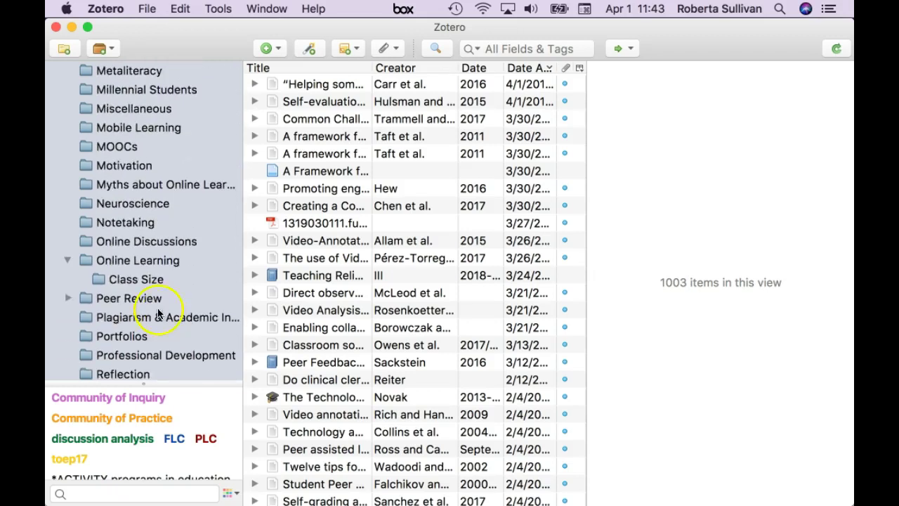
click(146, 300)
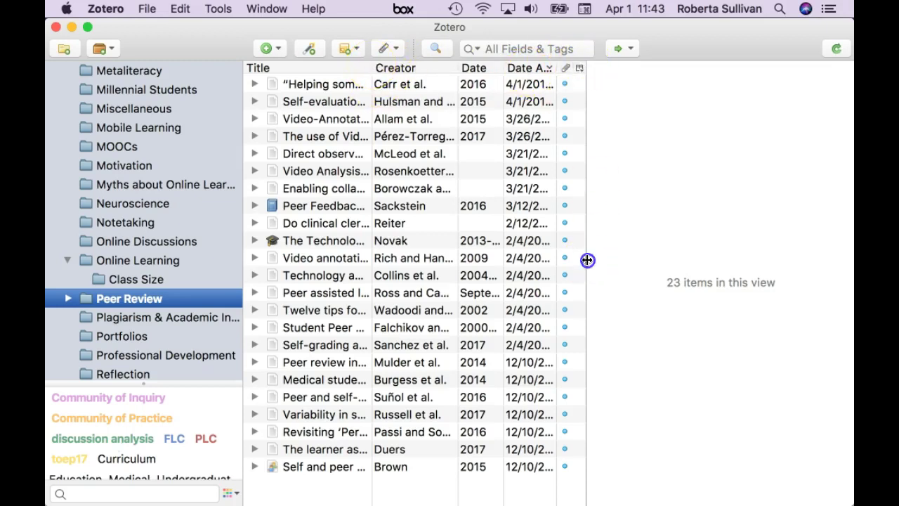
Check the collection's full titles in a widened item list, restore the details pane, and view the "Helping someone with a skill" article's bibliographic info
drag(588, 260, 728, 248)
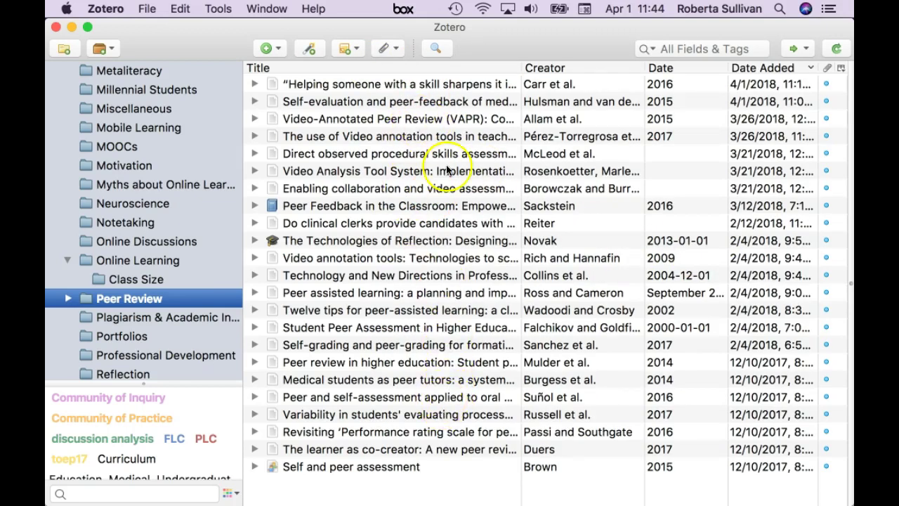
click(851, 288)
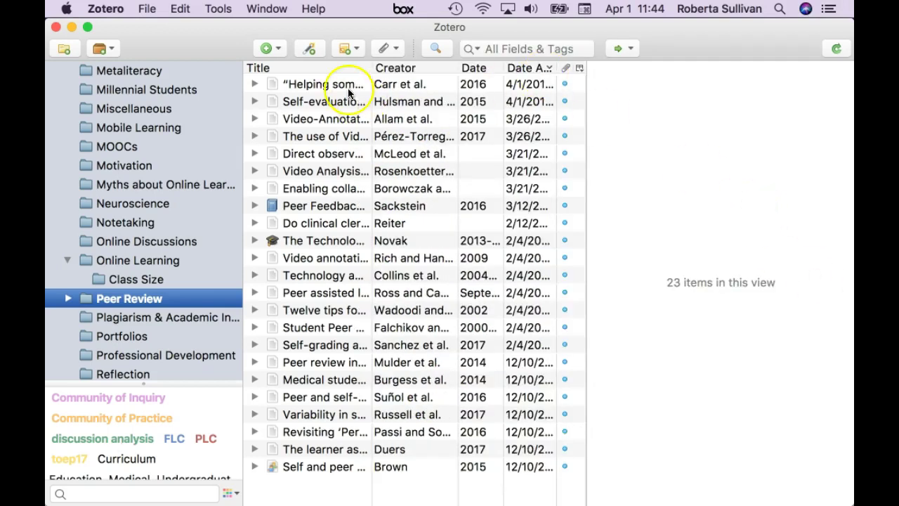
click(318, 84)
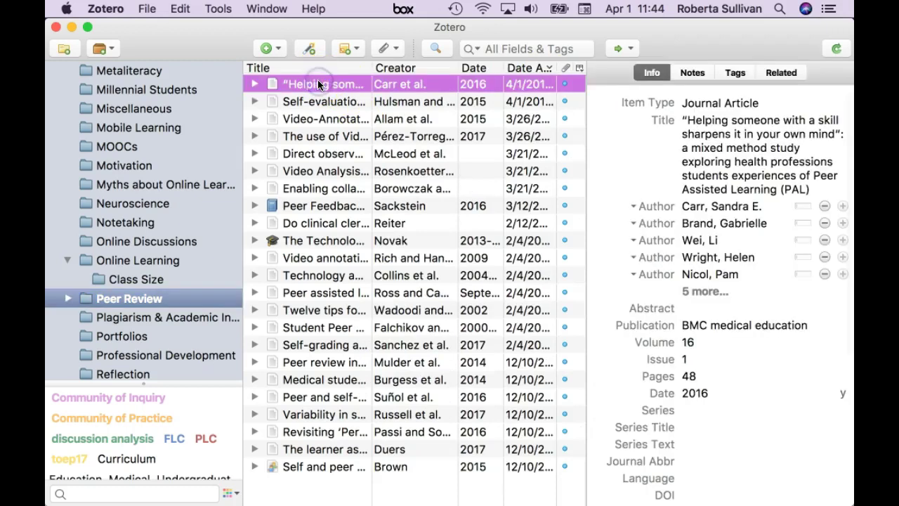
click(692, 361)
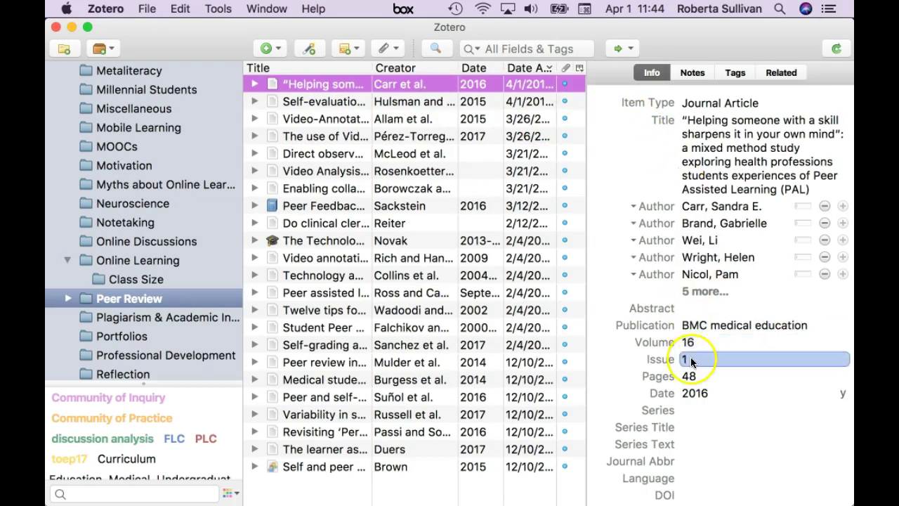
key(Return)
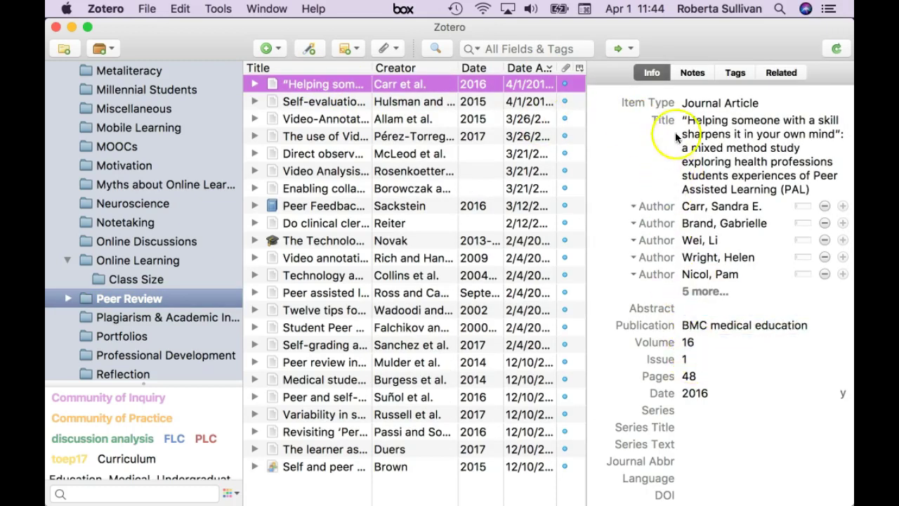
Expand the attachments of the "Helping someone with a skill" and "Self-evaluation" articles and inspect the first article's PDF details
click(254, 84)
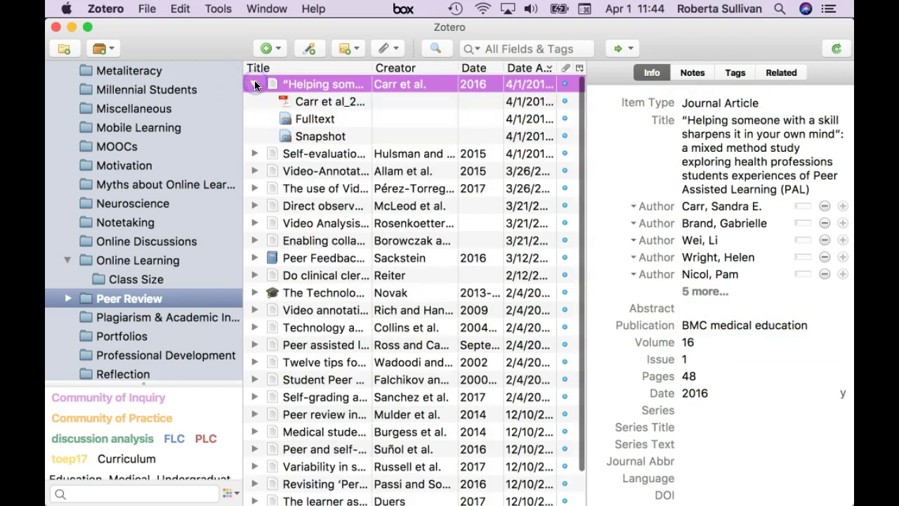
click(302, 102)
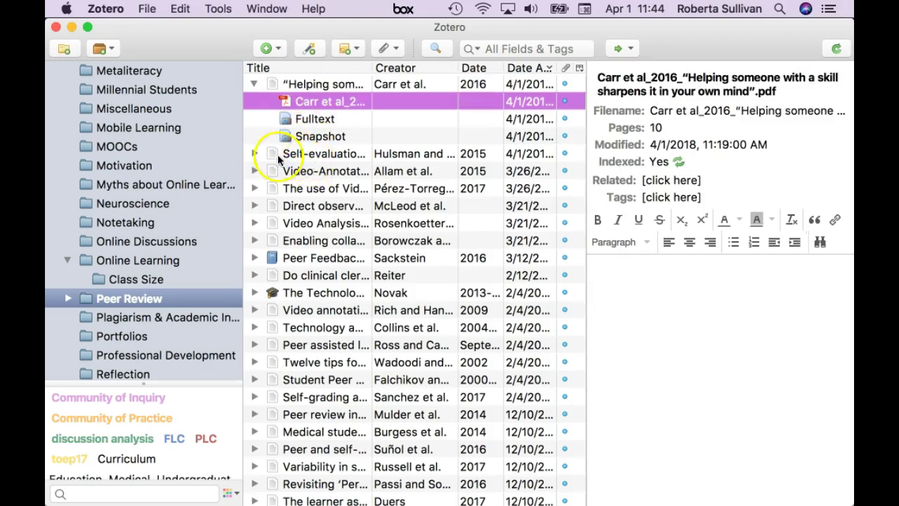
click(254, 154)
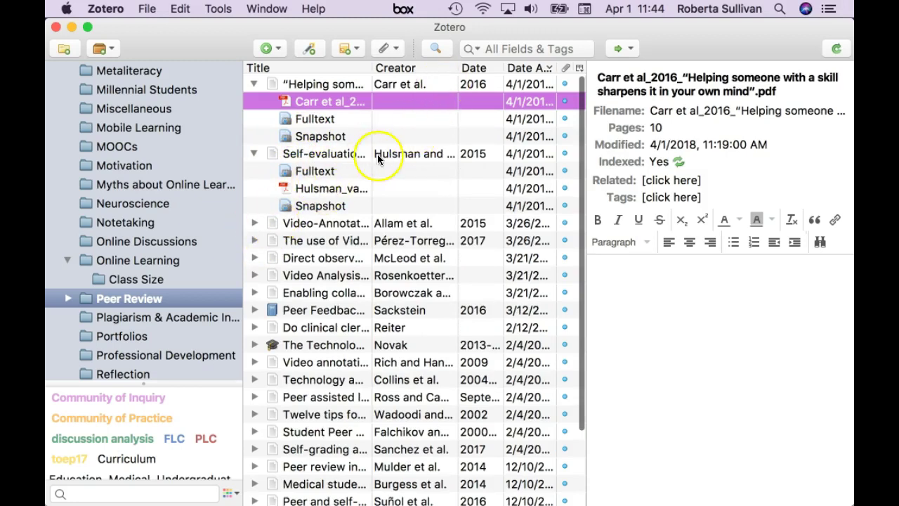
Expand the "Video-Annotated Peer Review (VAPR)" article and view its PDF details and its Extracted Annotations note
click(254, 224)
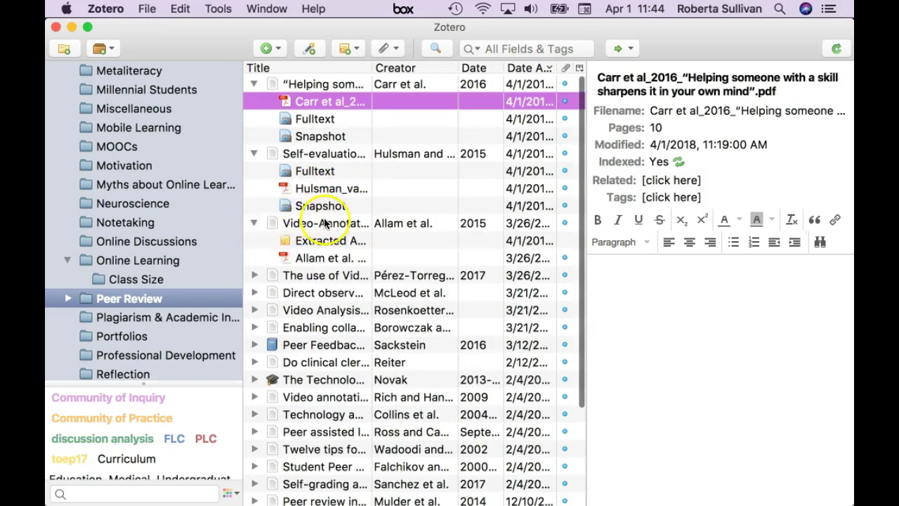
click(312, 258)
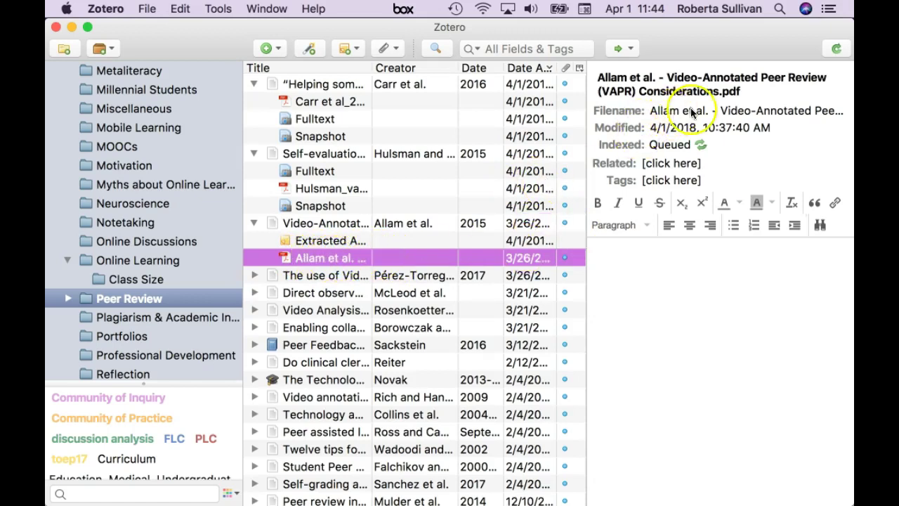
click(314, 242)
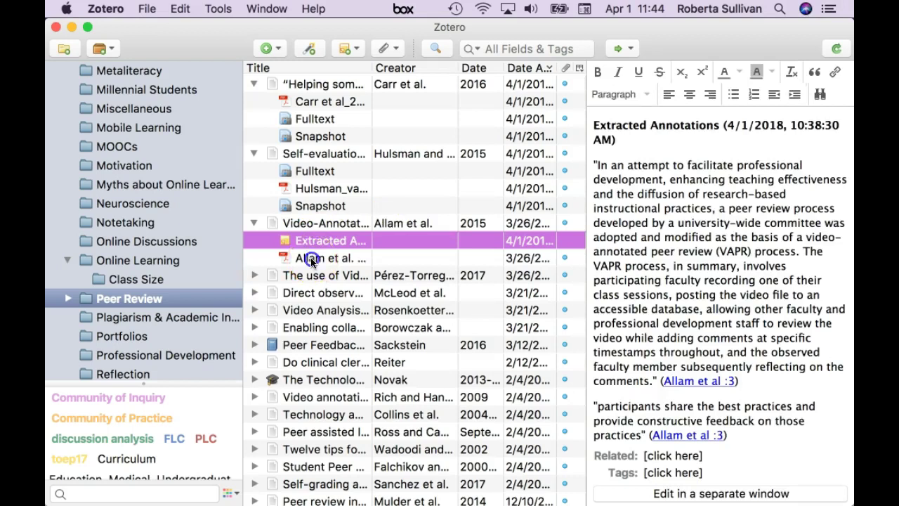
Open the Video-Annotated Peer Review PDF in Acrobat and go to the highlighted passages on page 3
click(310, 257)
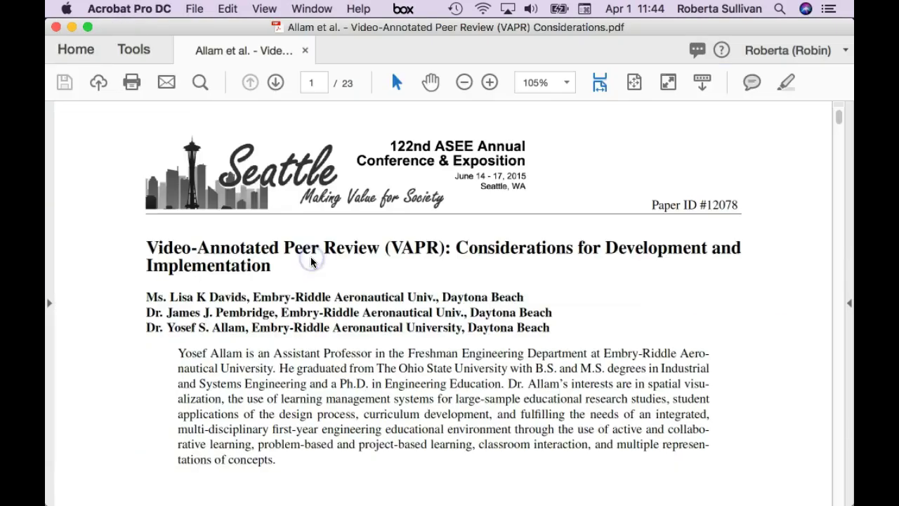
scroll(311, 261, down, 15)
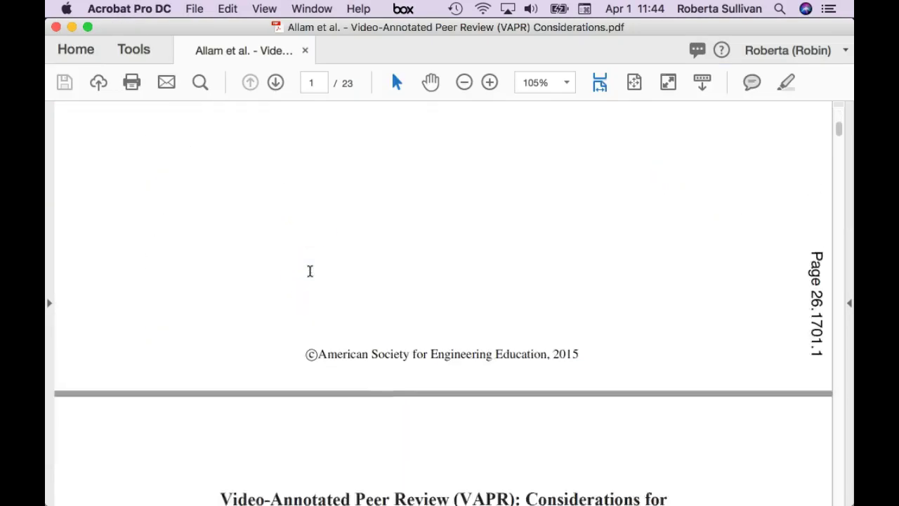
scroll(310, 270, down, 20)
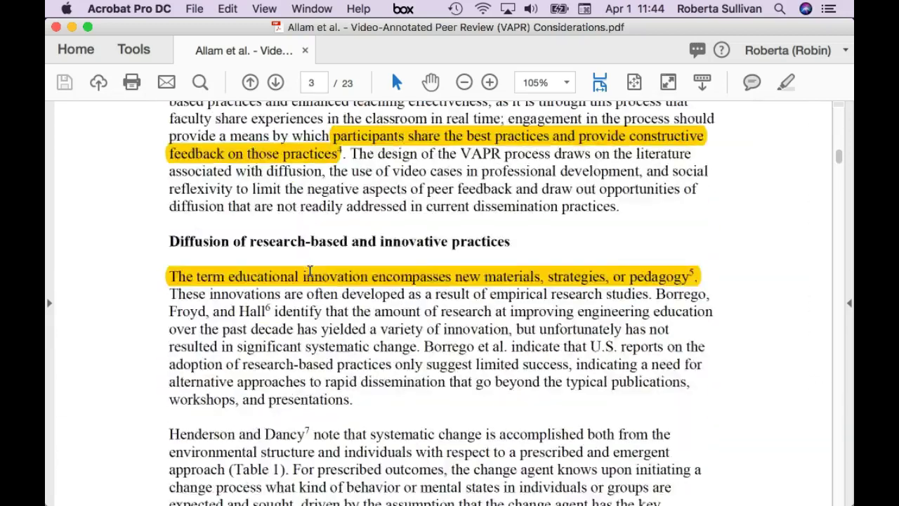
scroll(310, 271, up, 3)
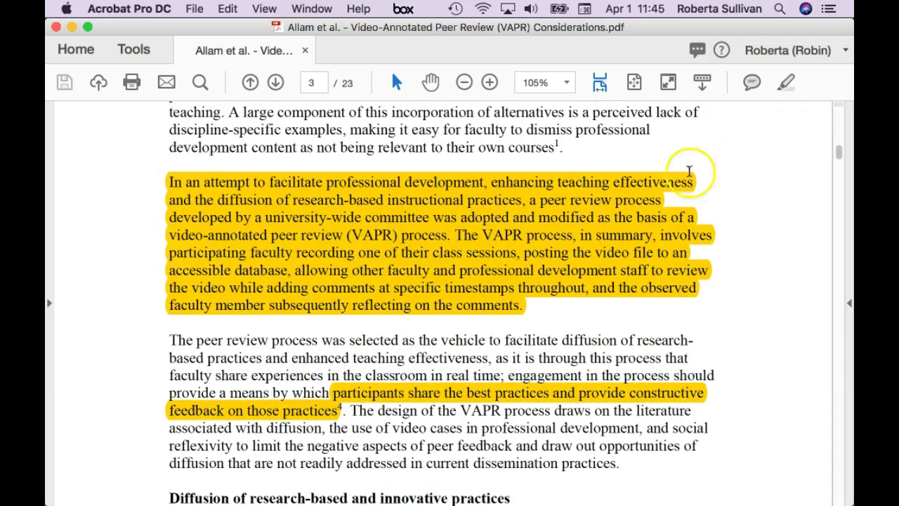
Highlight the words "peer review" below the first highlighted paragraph on page 3, close the PDF and return to Zotero
drag(197, 342, 256, 342)
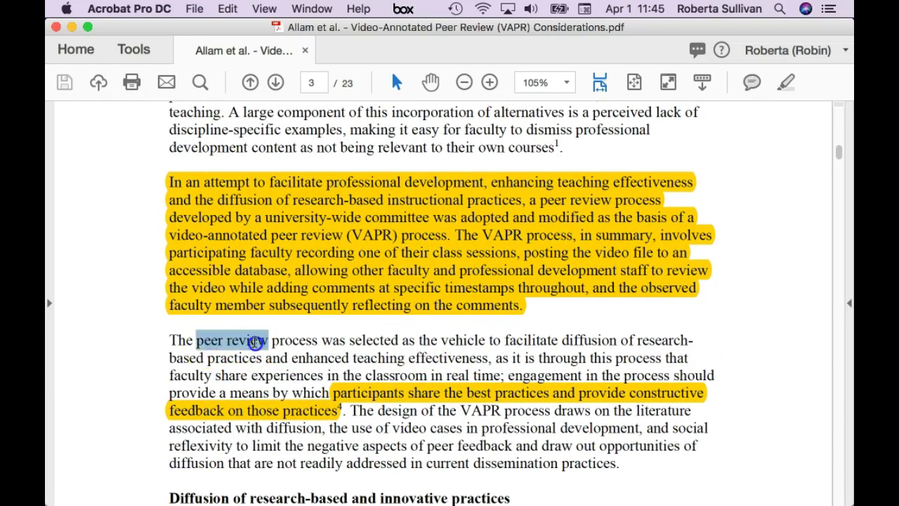
click(787, 83)
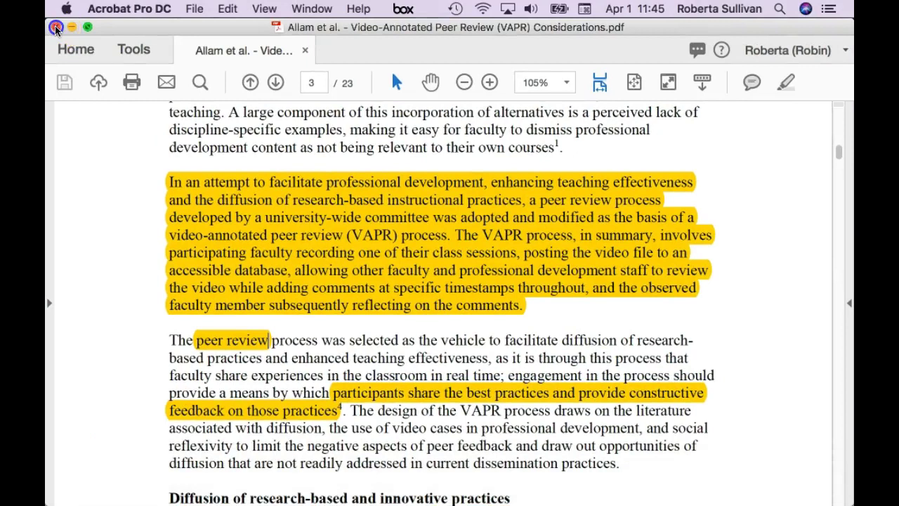
key(super+Tab)
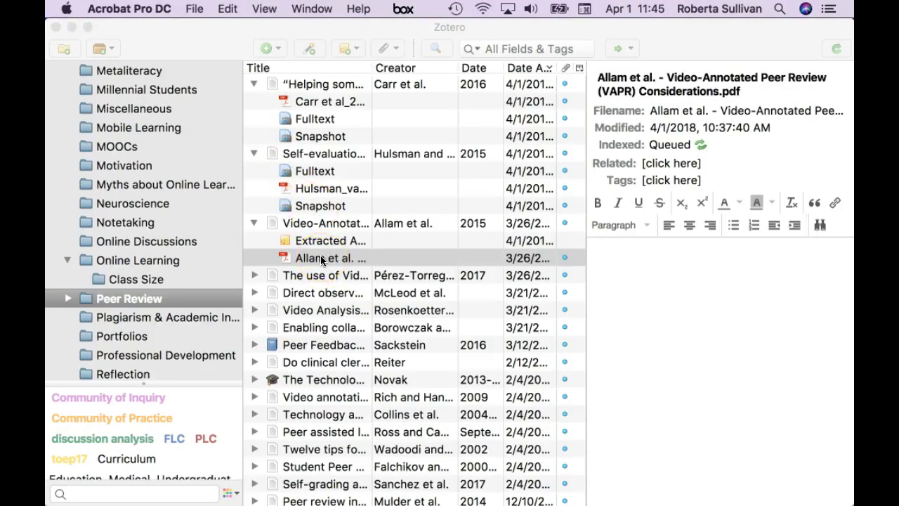
Extract the annotations from the PDF attached to the Video-Annotated Peer Review (VAPR) article
right_click(320, 259)
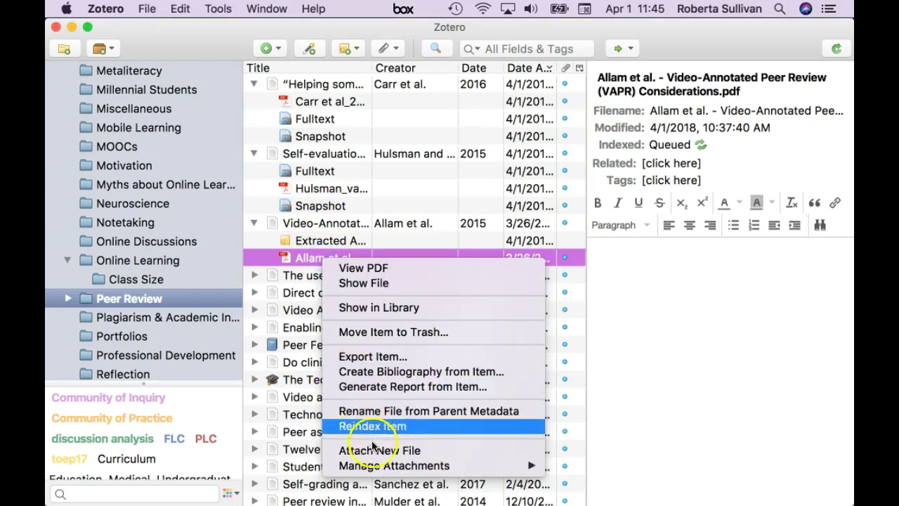
mouse_move(377, 466)
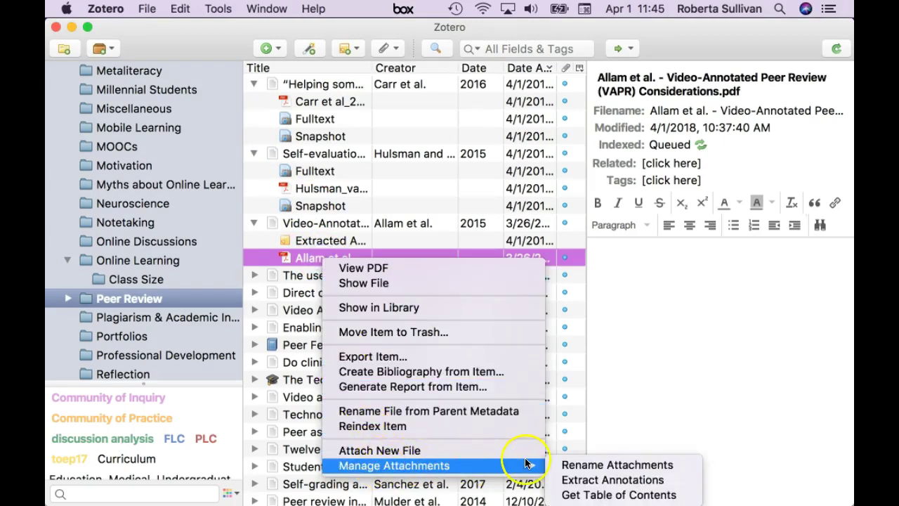
click(580, 481)
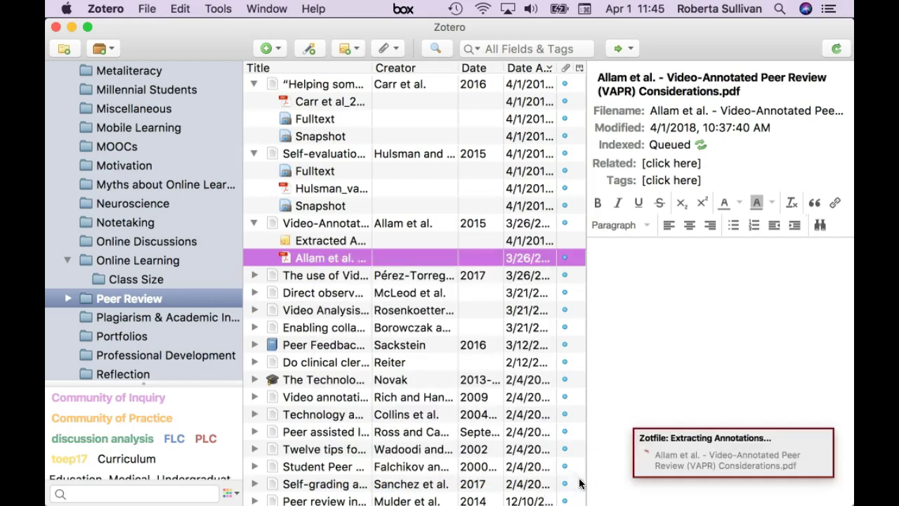
Read through the Extracted Annotations note of the Video-Annotated Peer Review article and collapse the article's attachments
click(323, 240)
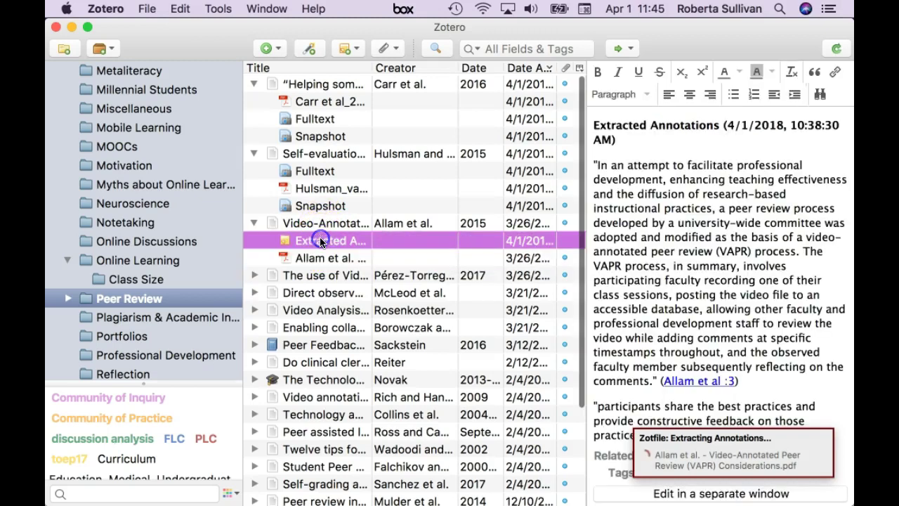
scroll(681, 321, down, 10)
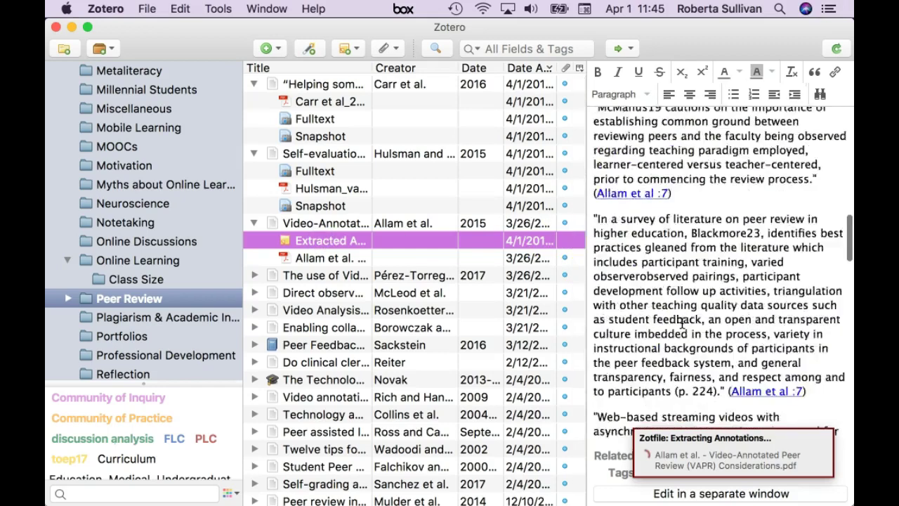
click(254, 222)
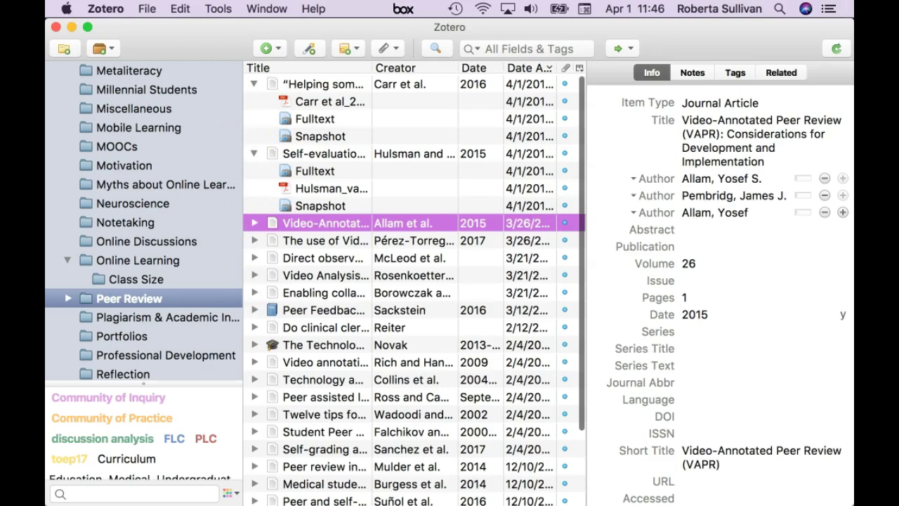
Create a timeline of My Library and set its date type to Date Added
scroll(151, 176, up, 15)
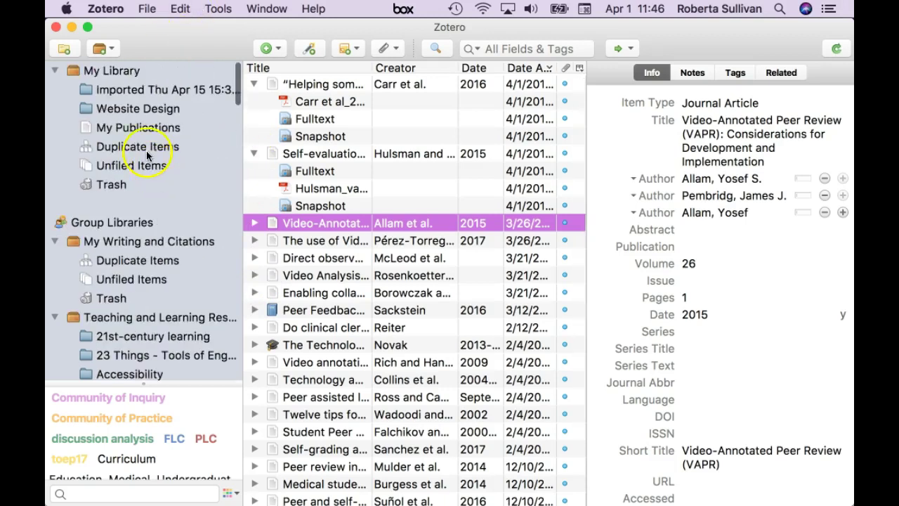
click(120, 70)
click(217, 8)
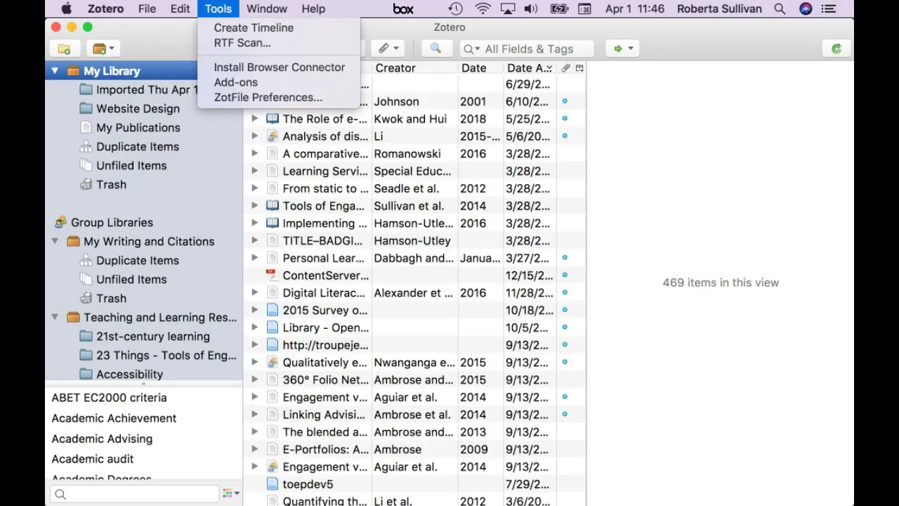
click(223, 28)
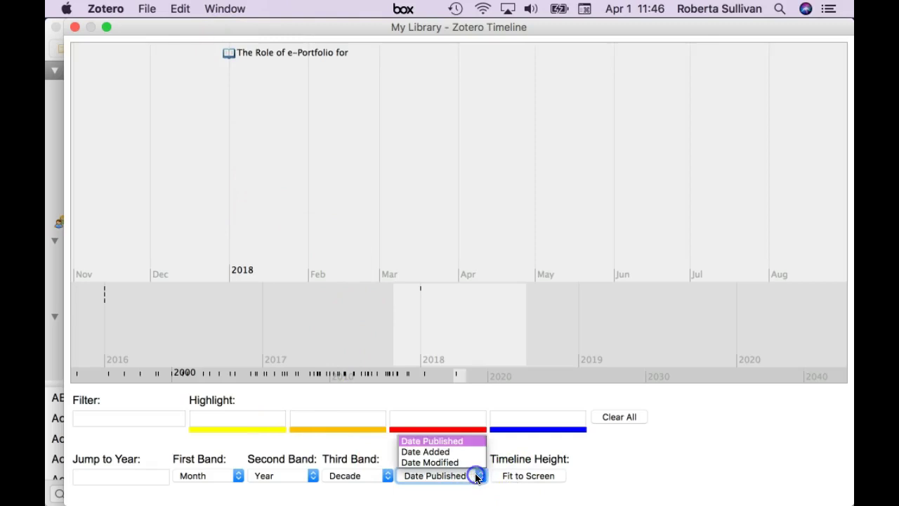
click(456, 451)
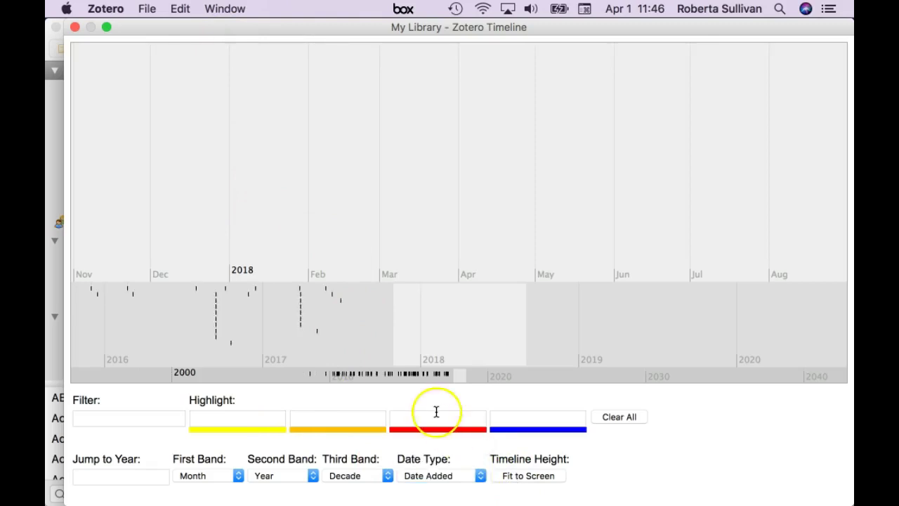
Browse the My Library timeline back to 2010 and forward again to examine when items were added
drag(449, 342, 589, 338)
drag(424, 345, 775, 325)
drag(381, 317, 704, 315)
drag(391, 327, 783, 321)
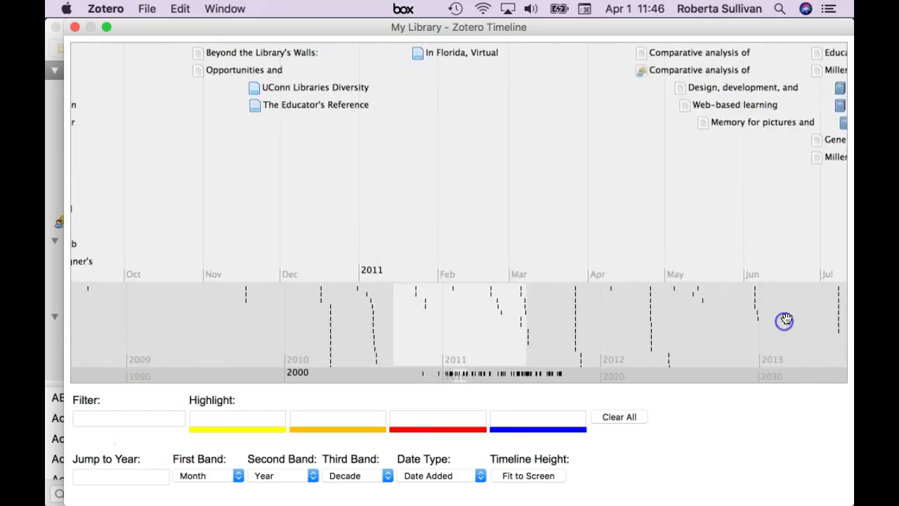
drag(421, 347, 583, 341)
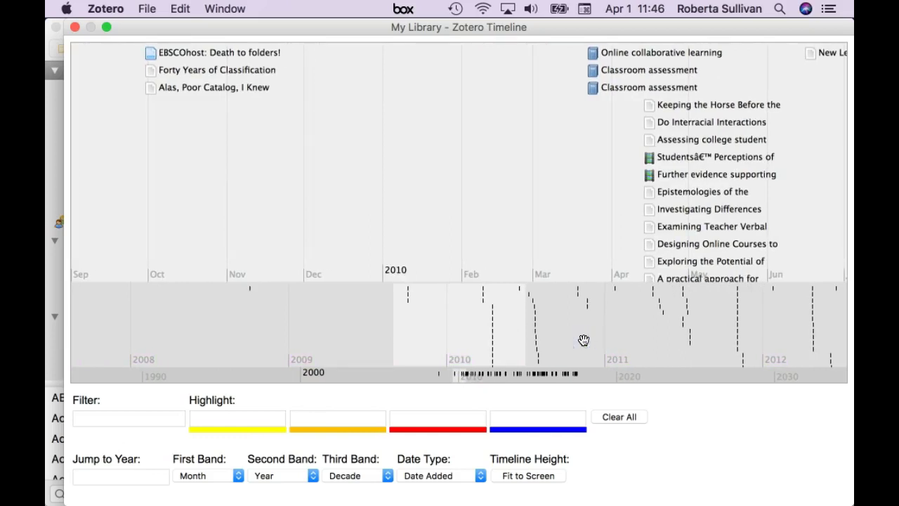
click(706, 215)
drag(478, 335, 220, 341)
drag(492, 325, 455, 326)
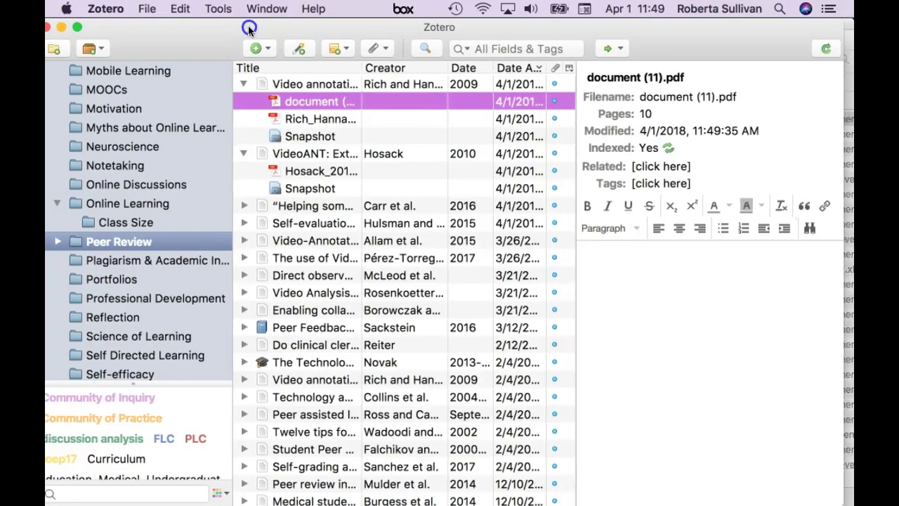
Move the library window fully into view and open the Zotero application commands
drag(248, 25, 263, 28)
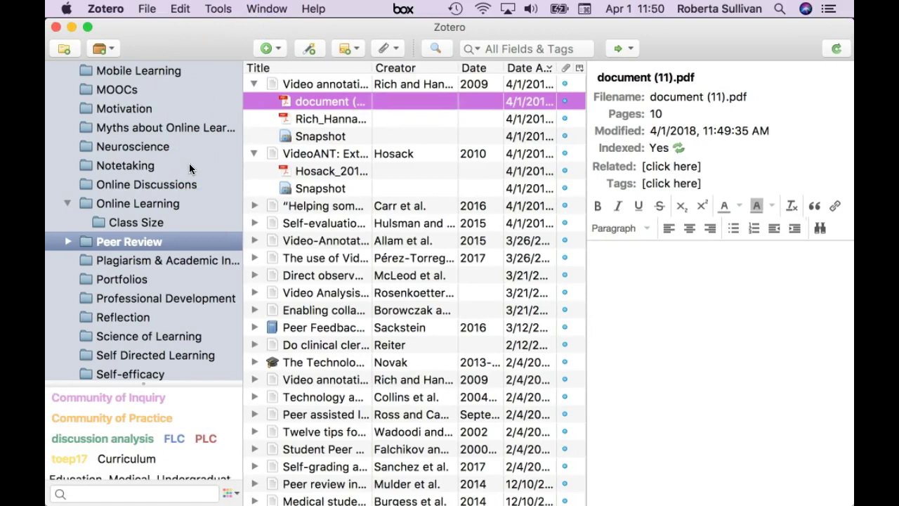
click(122, 26)
click(105, 9)
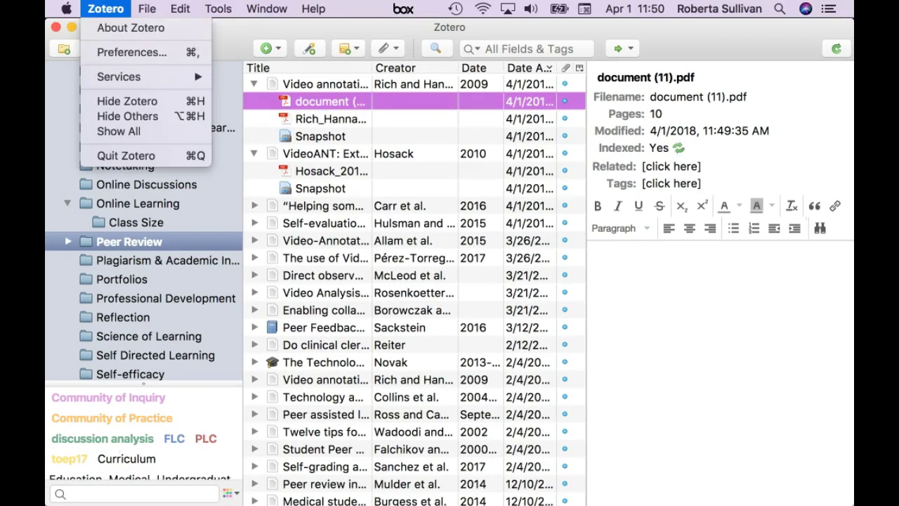